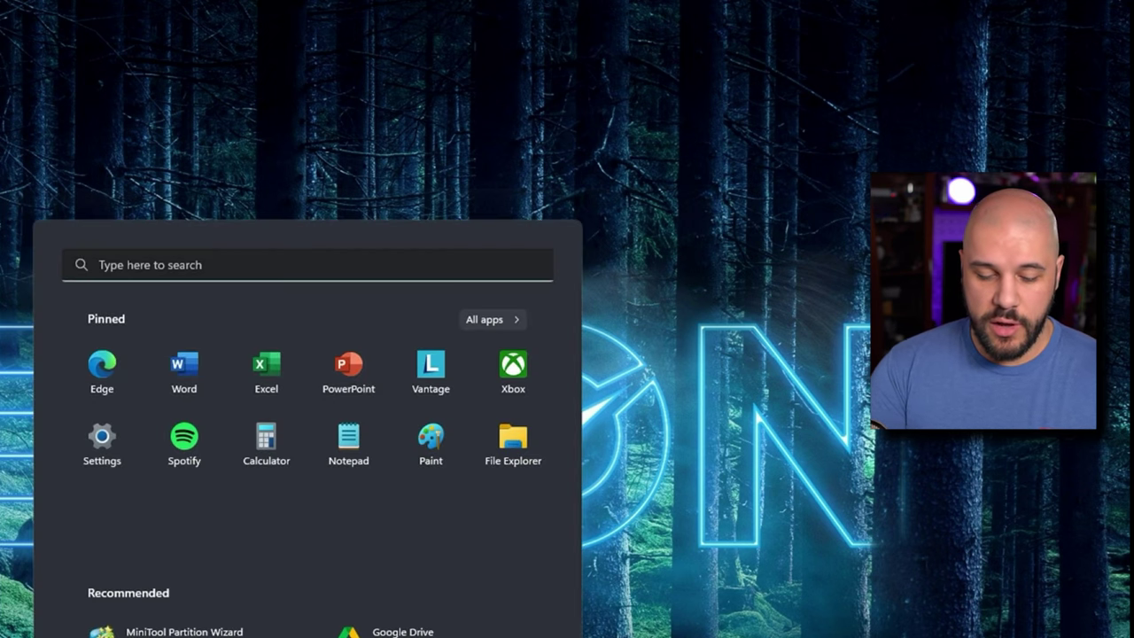
# Search for 'advanced sharing', open Advanced sharing settings, and expand the Public networks sharing options.
pyautogui.write('advanced shari')
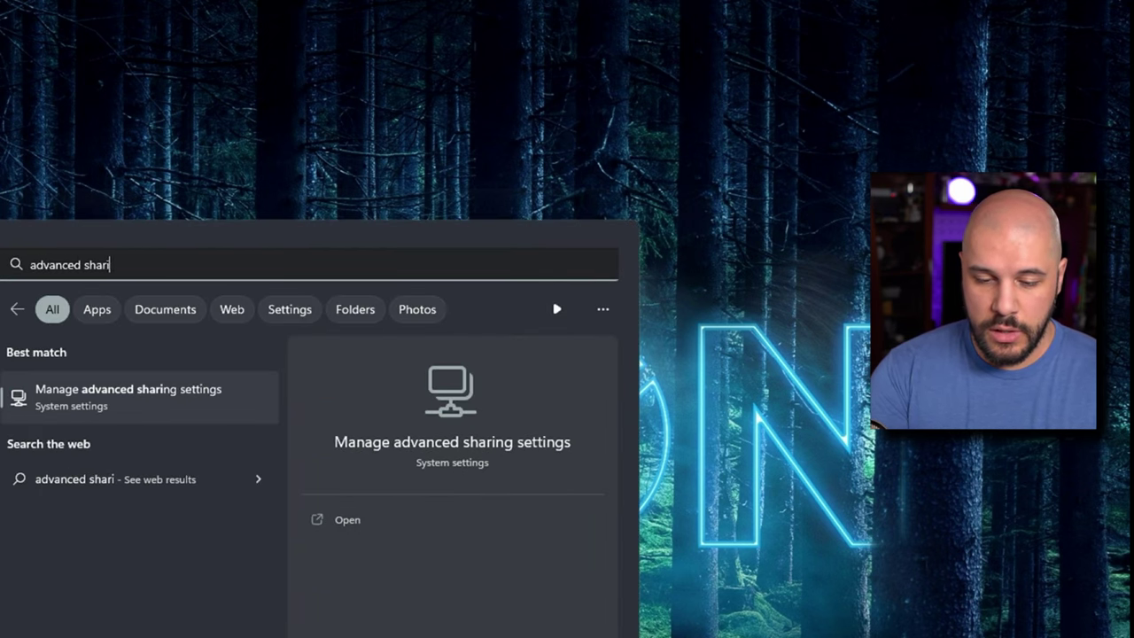
pyautogui.write('ng')
pyautogui.press('Return')
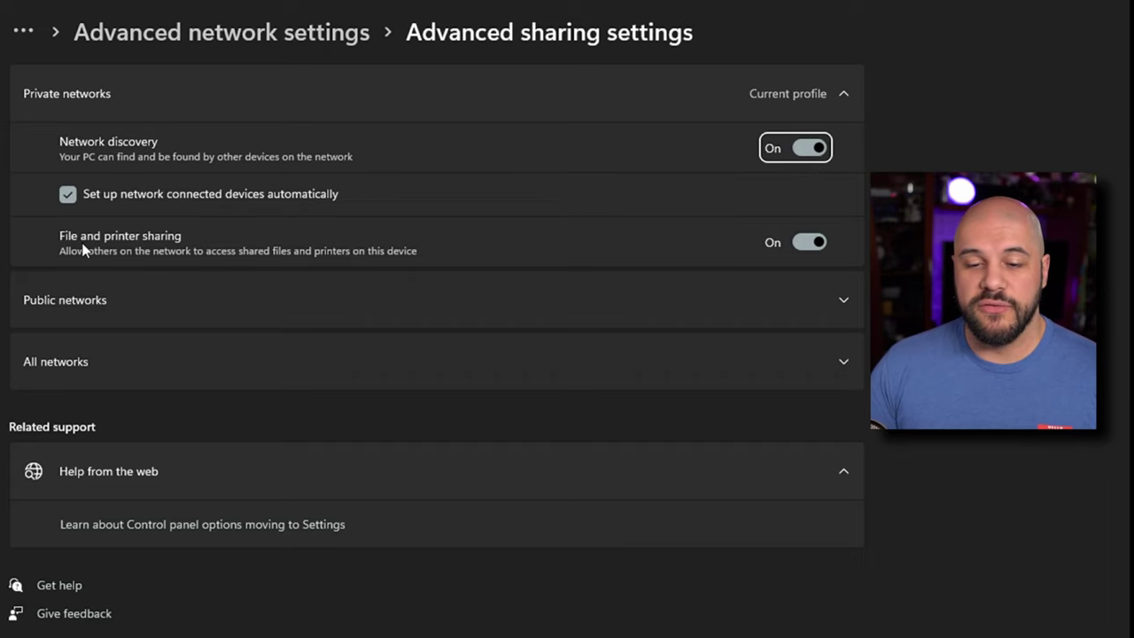
pyautogui.click(801, 296)
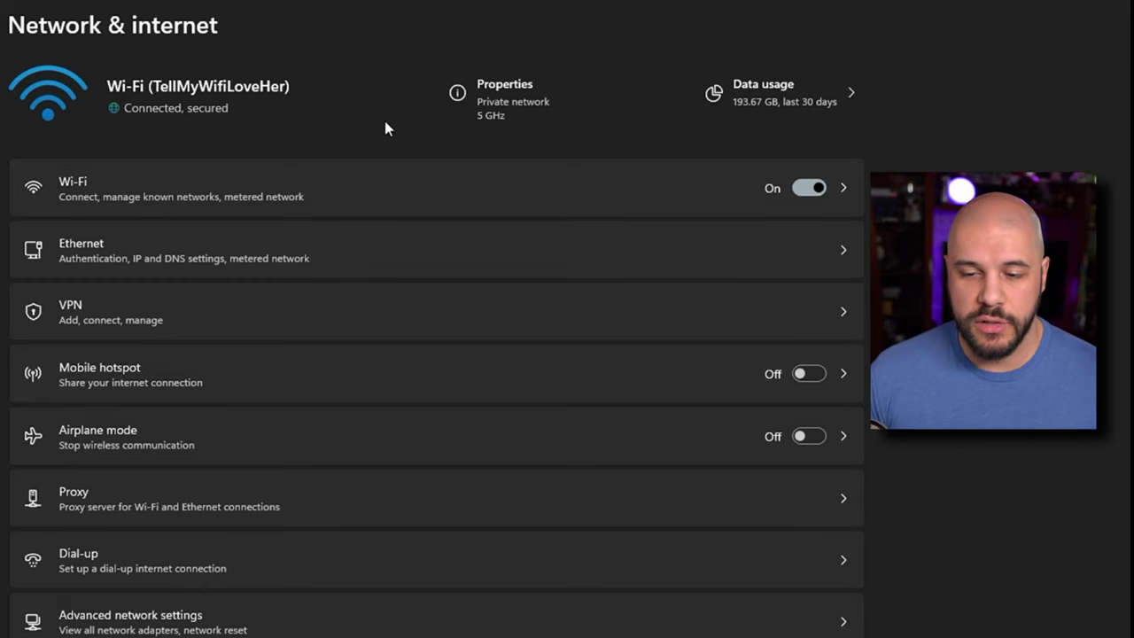
# Review the Wi-Fi network's profile type and expand the All networks sharing options.
pyautogui.click(502, 105)
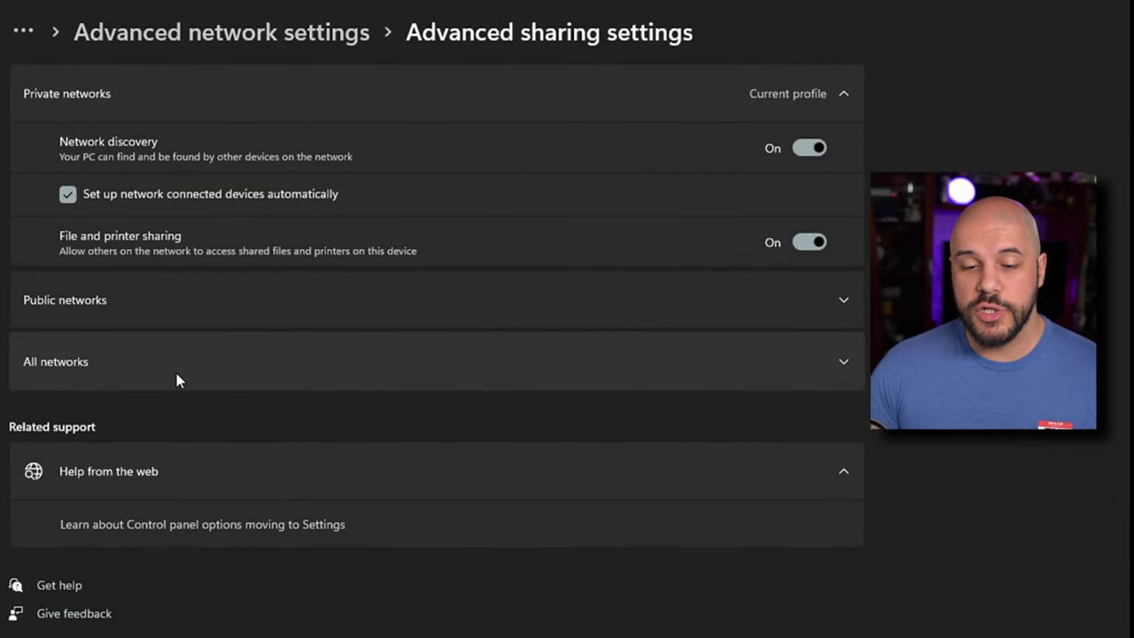
pyautogui.click(177, 375)
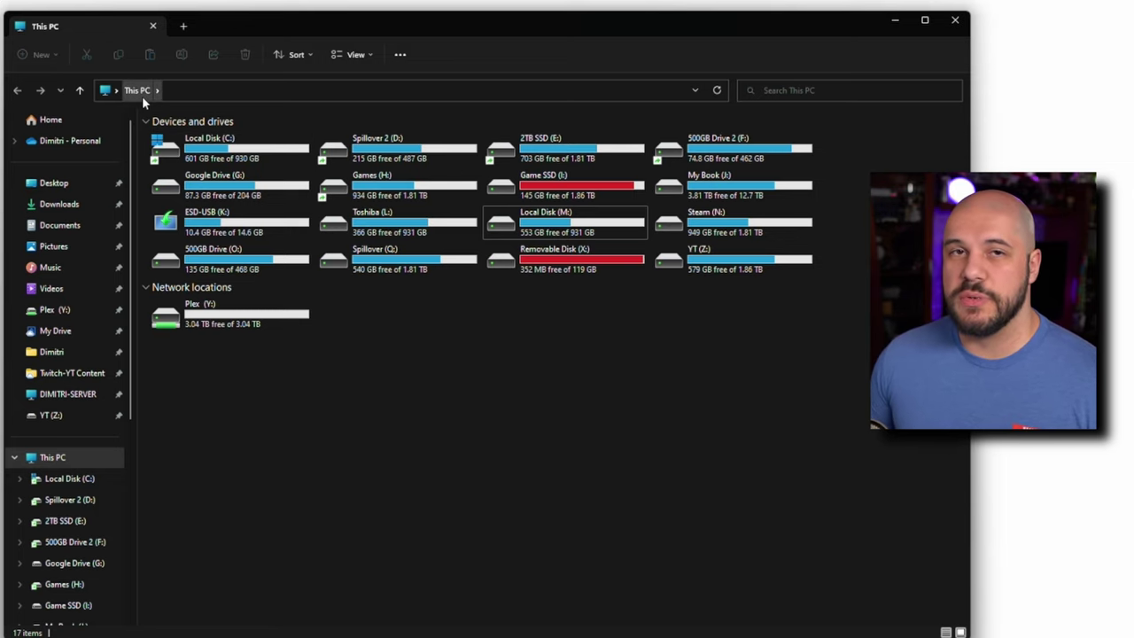
# Open Local Disk (M:) Properties on the Sharing tab, showing it as Not Shared.
pyautogui.rightClick(548, 225)
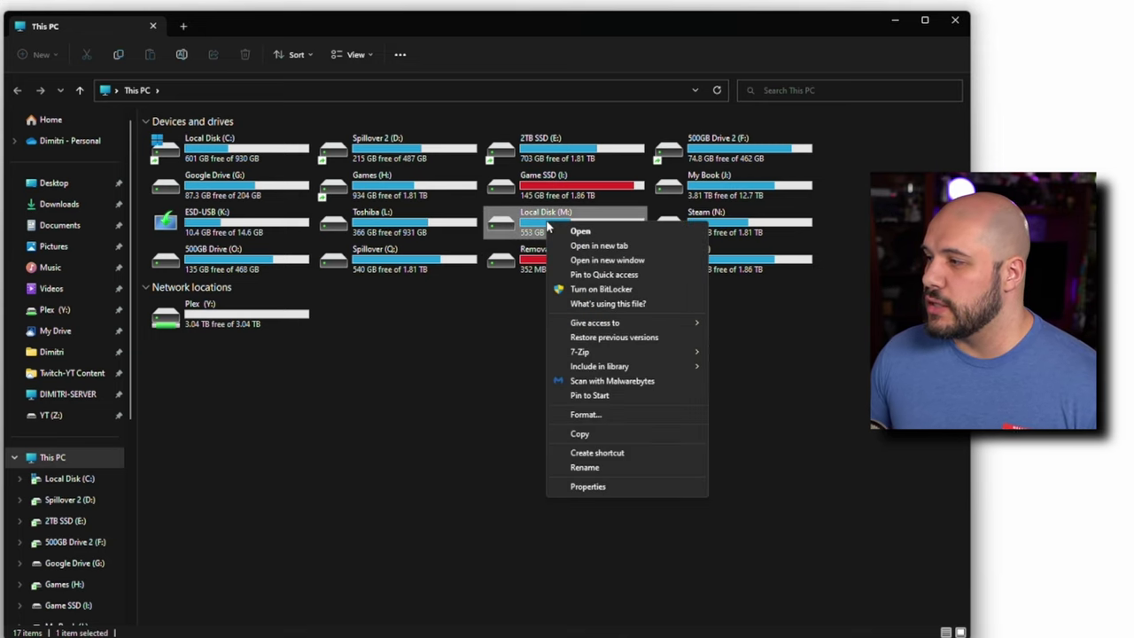
pyautogui.moveTo(678, 323)
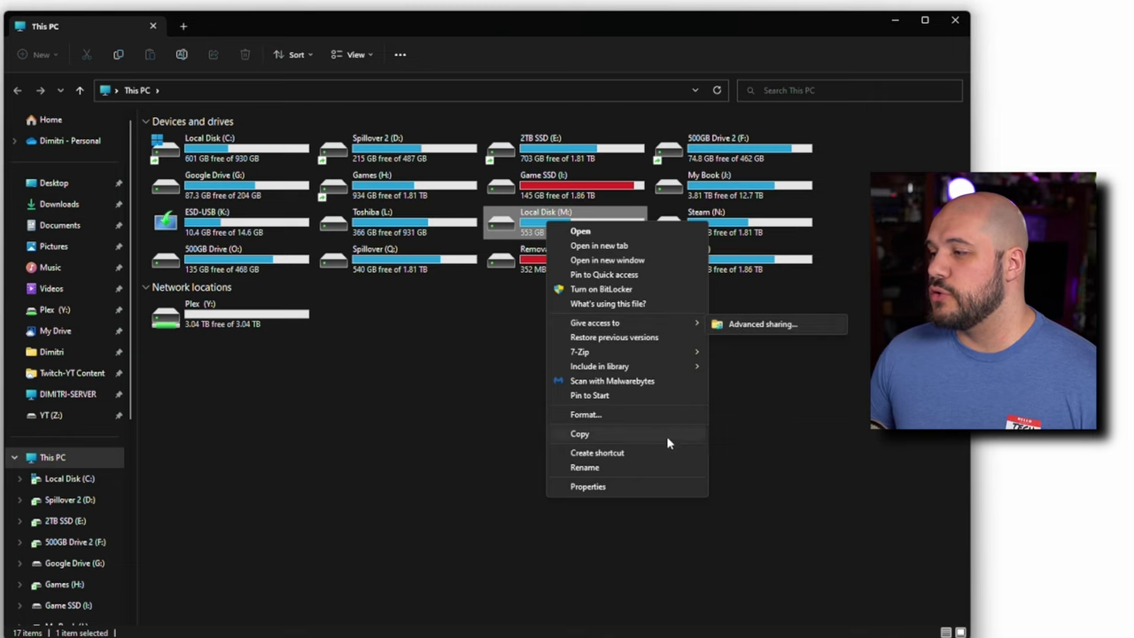
pyautogui.click(604, 488)
pyautogui.click(749, 270)
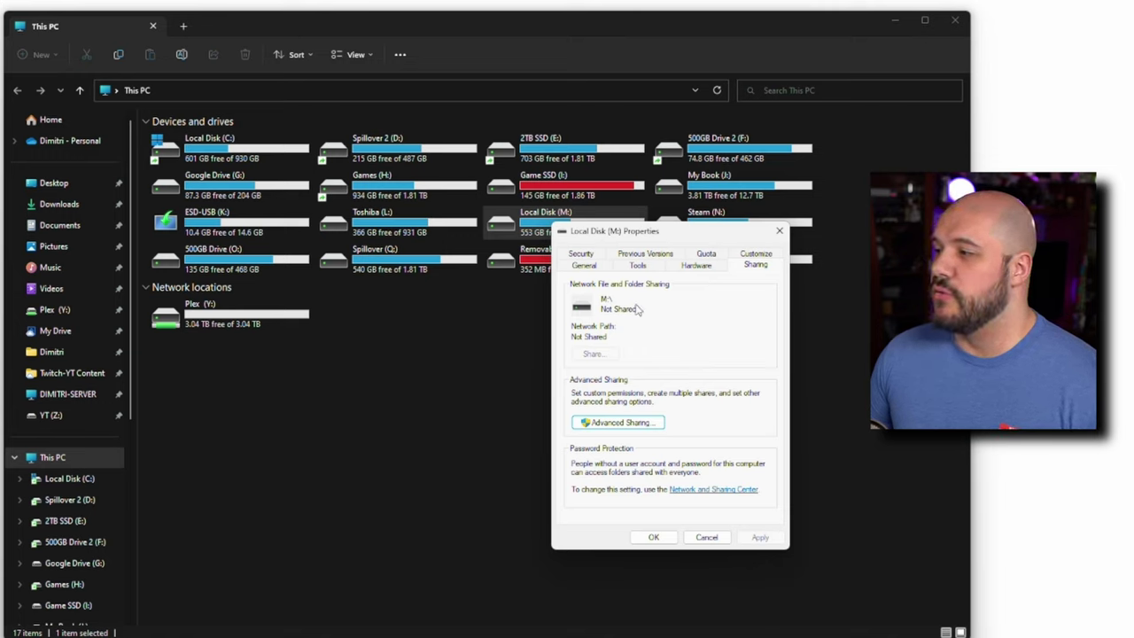
# Share Local Disk (M:) as 'M' via Advanced Sharing, with Full Control for Everyone.
pyautogui.click(637, 425)
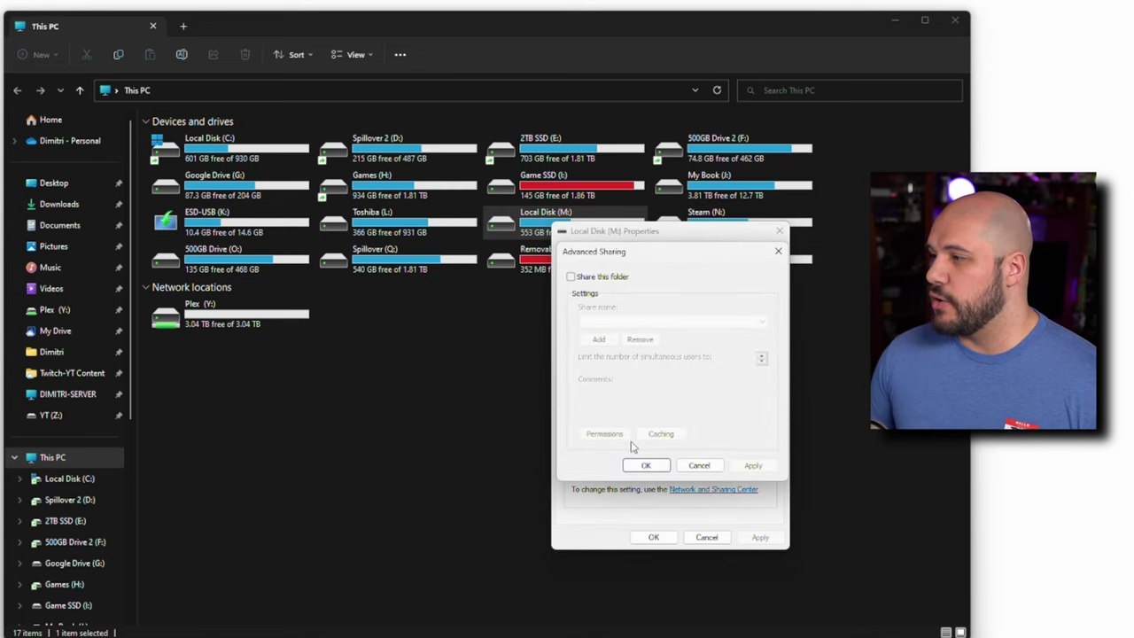
pyautogui.click(600, 280)
pyautogui.click(604, 433)
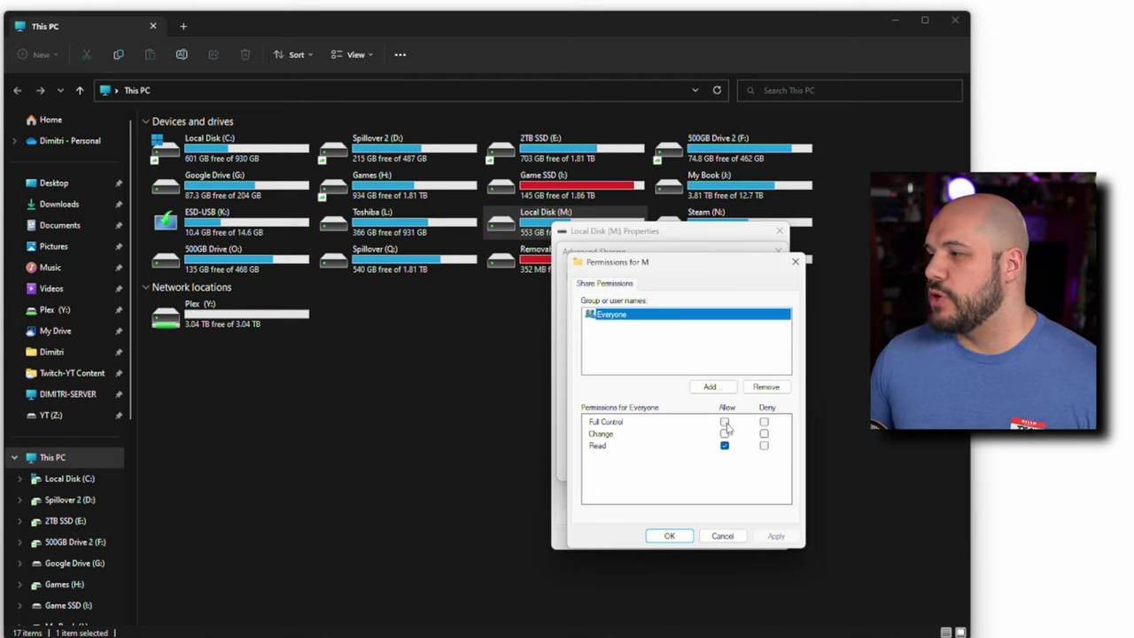
pyautogui.click(725, 422)
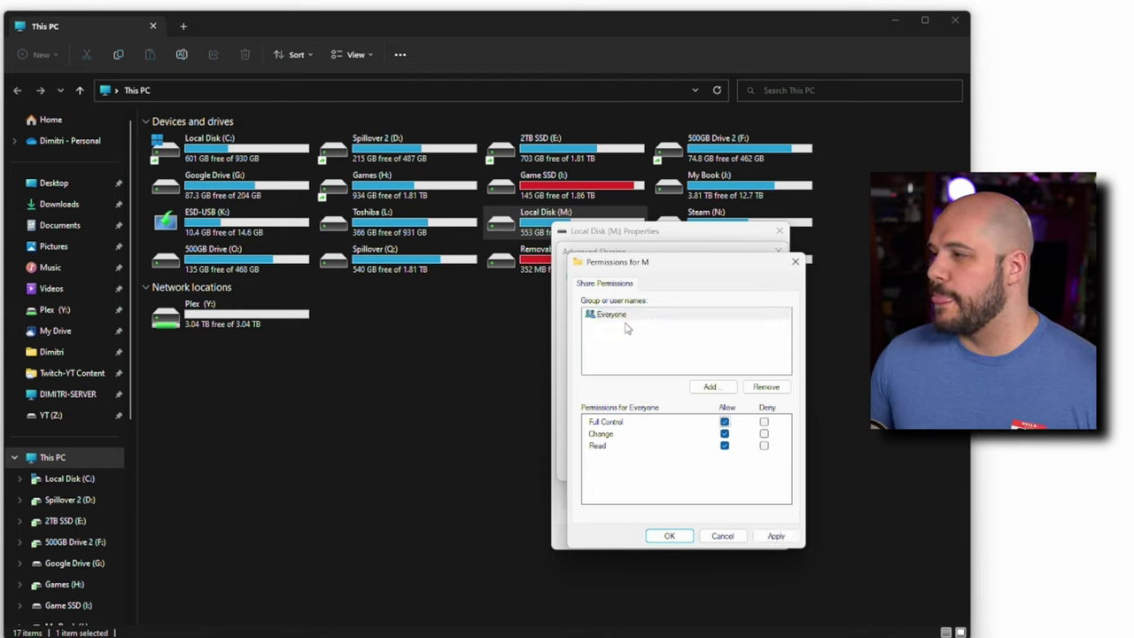
pyautogui.click(669, 536)
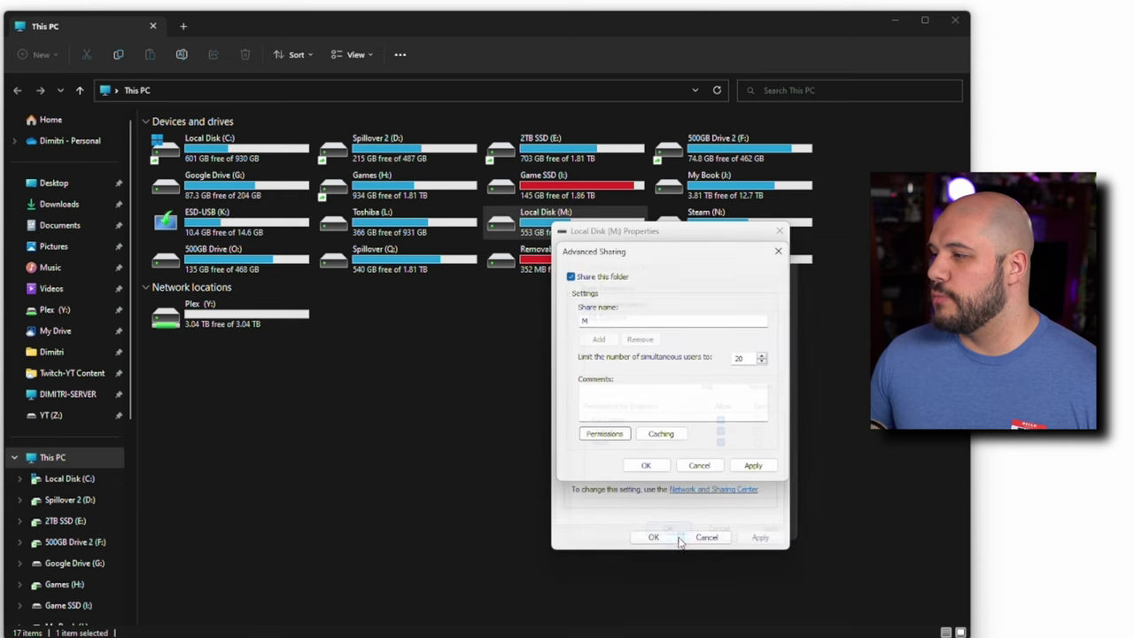
pyautogui.click(653, 469)
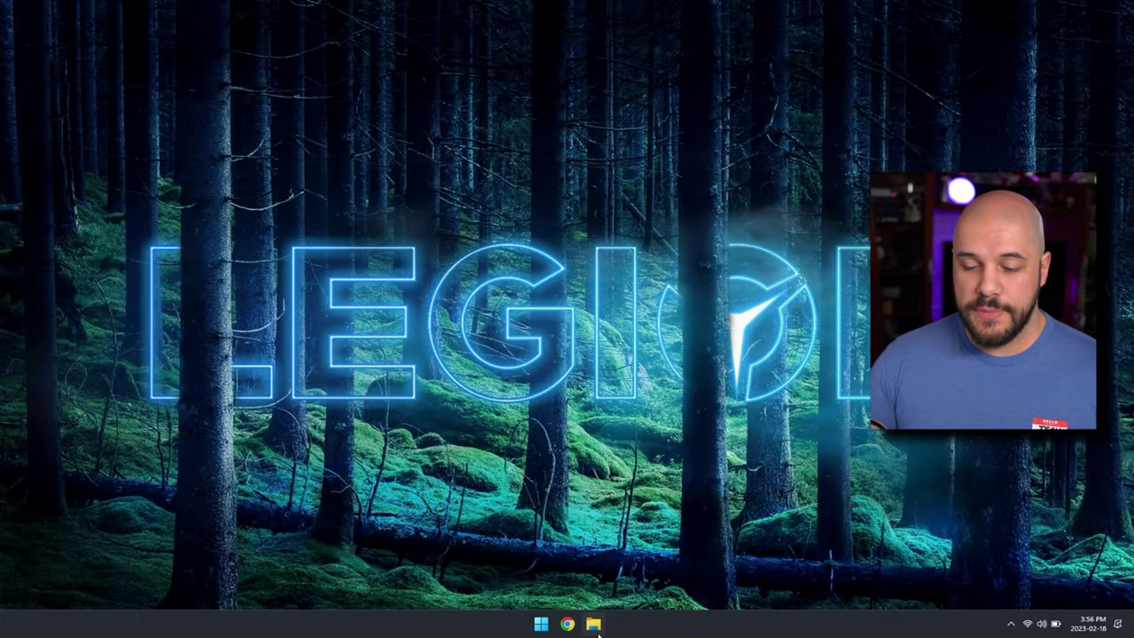
# In File Explorer's Network view, enter the desktop PC's \\ network path from autocomplete.
pyautogui.click(593, 623)
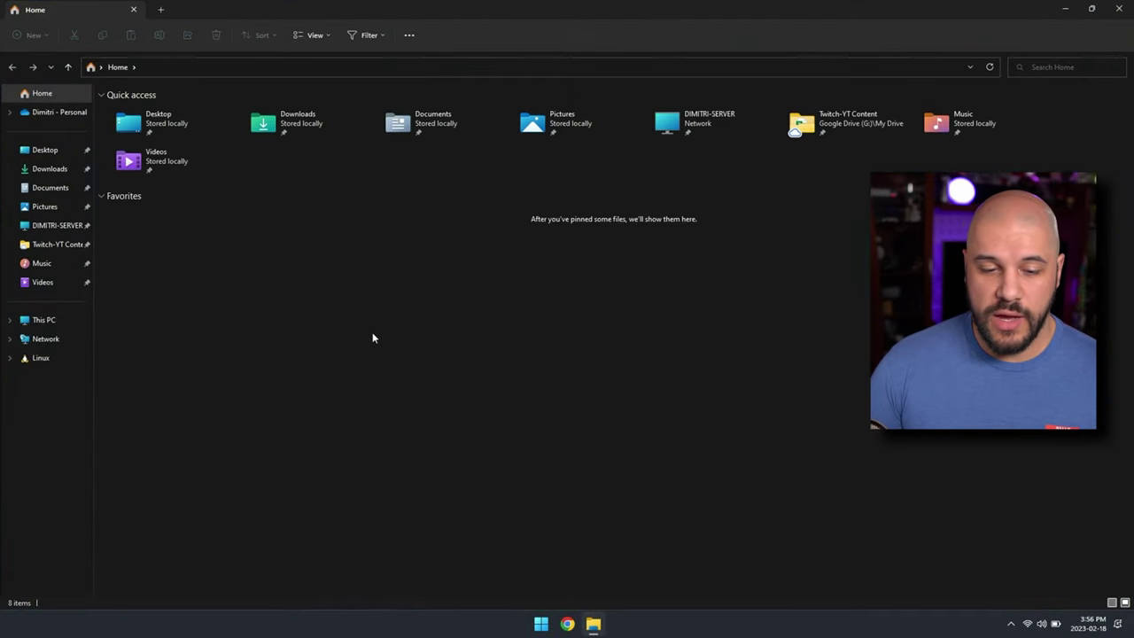
pyautogui.click(46, 339)
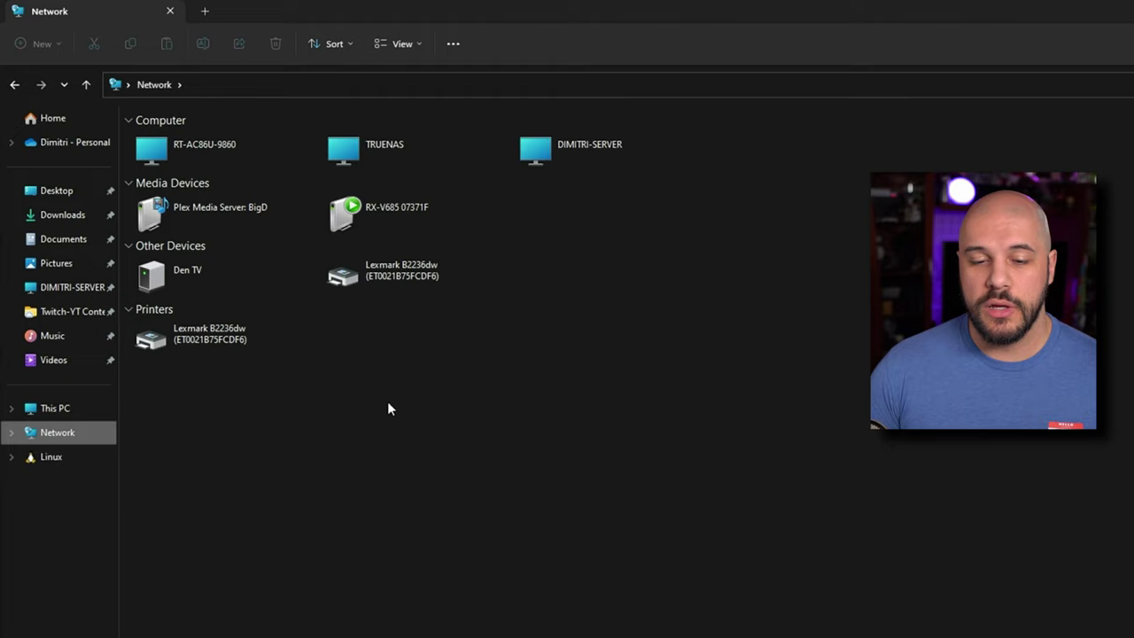
pyautogui.click(311, 85)
pyautogui.write('\\\\dimitri')
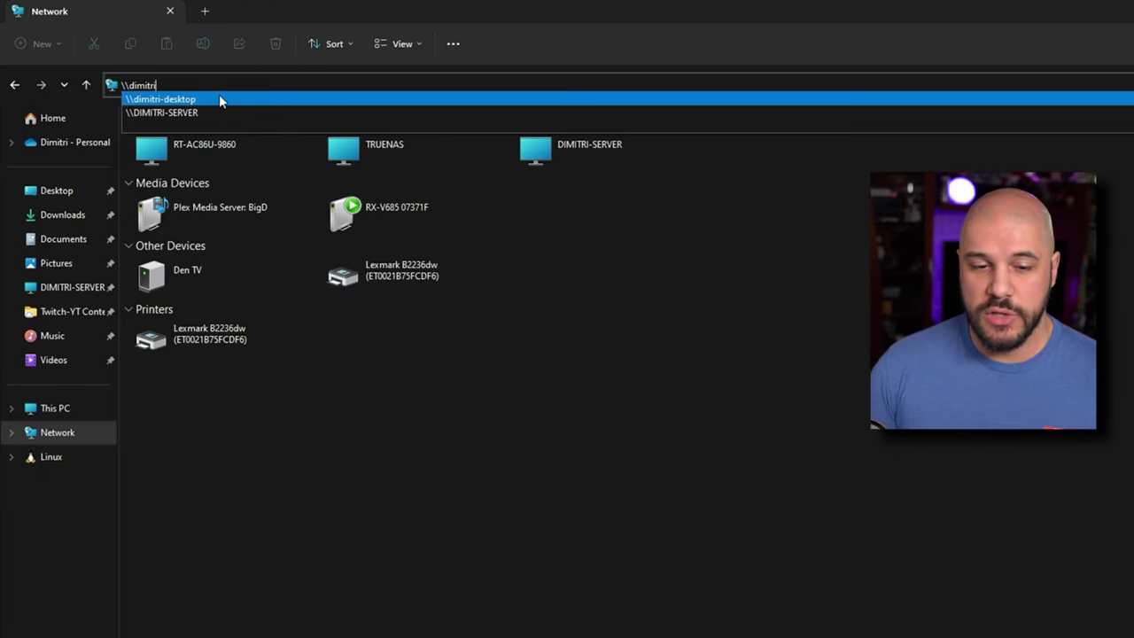
pyautogui.click(217, 98)
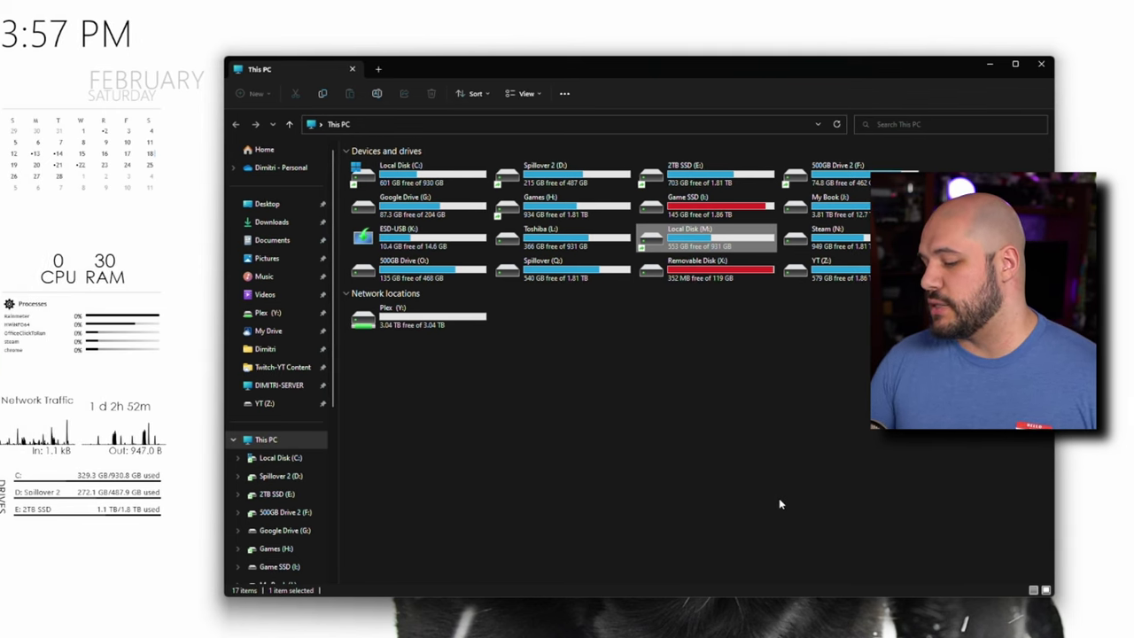
# Find Other Users via Start search, expand the share account, and start adding another account.
pyautogui.press('super')
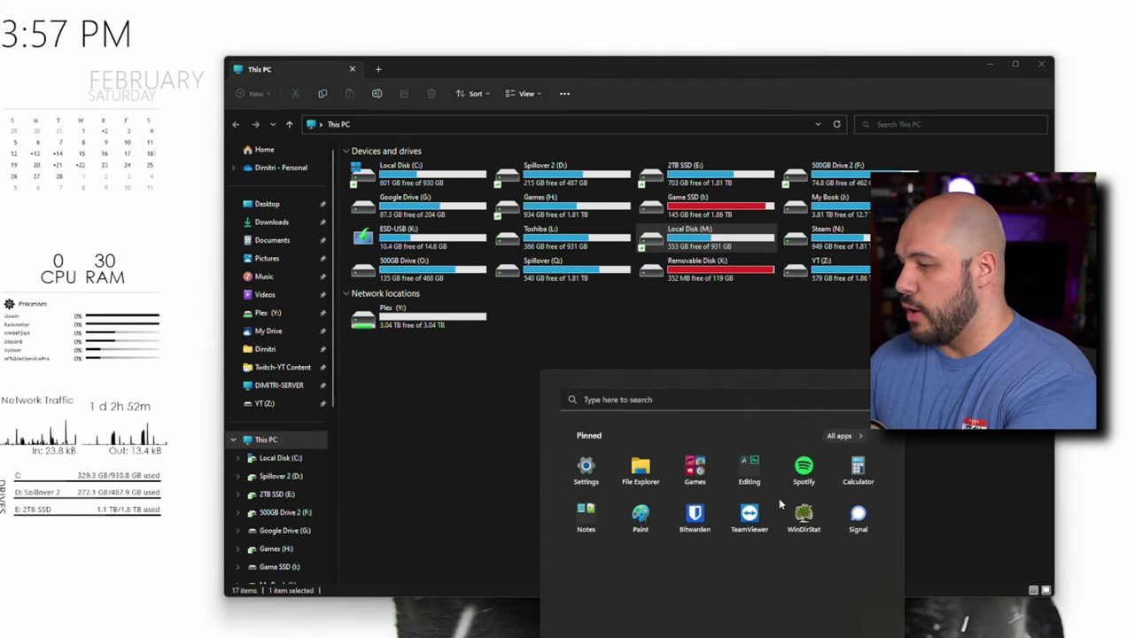
pyautogui.write('other us')
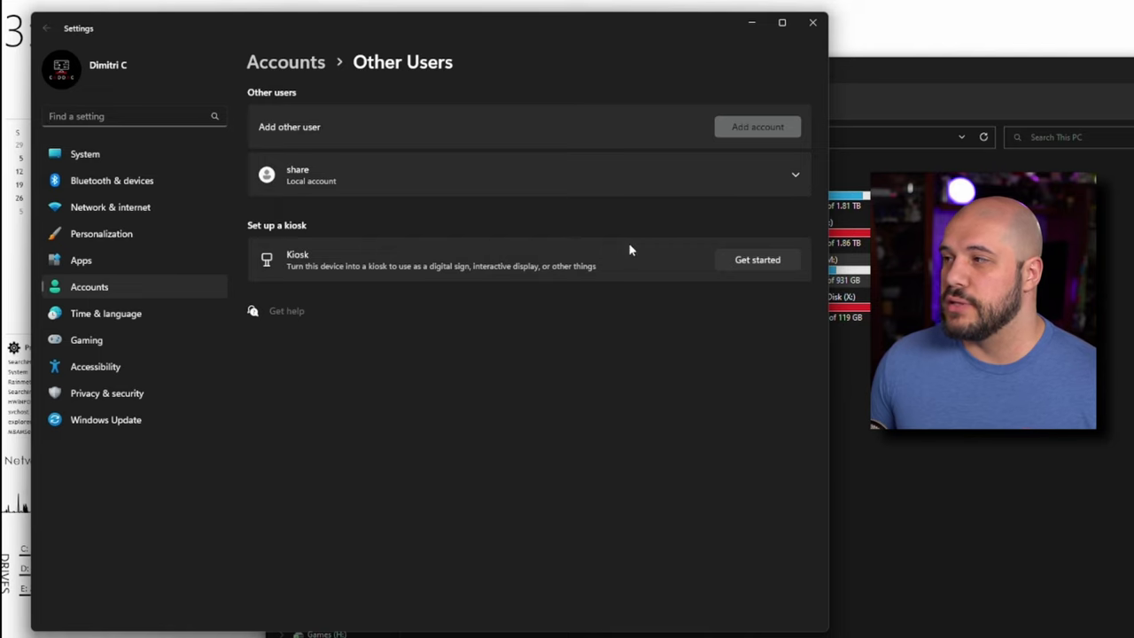
pyautogui.click(632, 170)
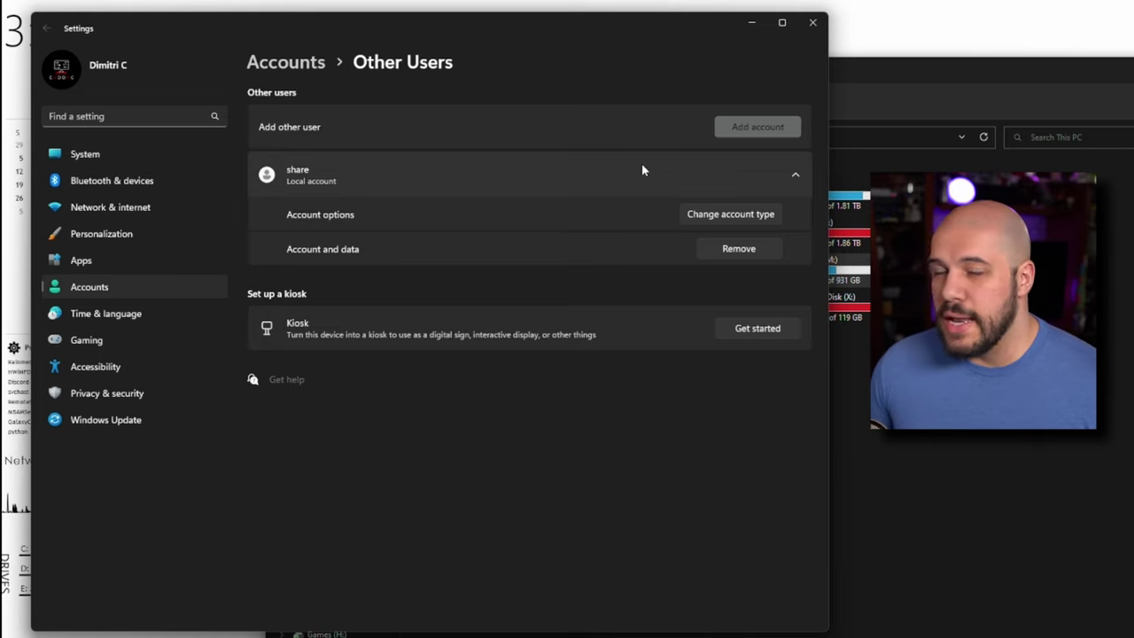
pyautogui.click(729, 131)
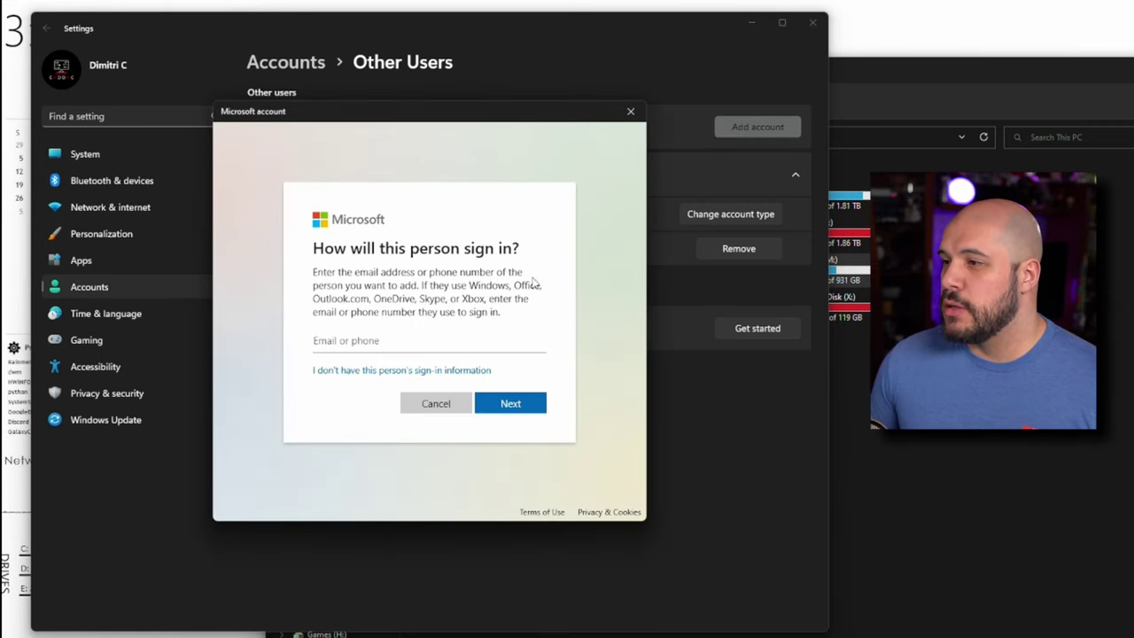
# Skip sign-in info, pick 'Add a user without a Microsoft account', then close the dialog.
pyautogui.click(428, 372)
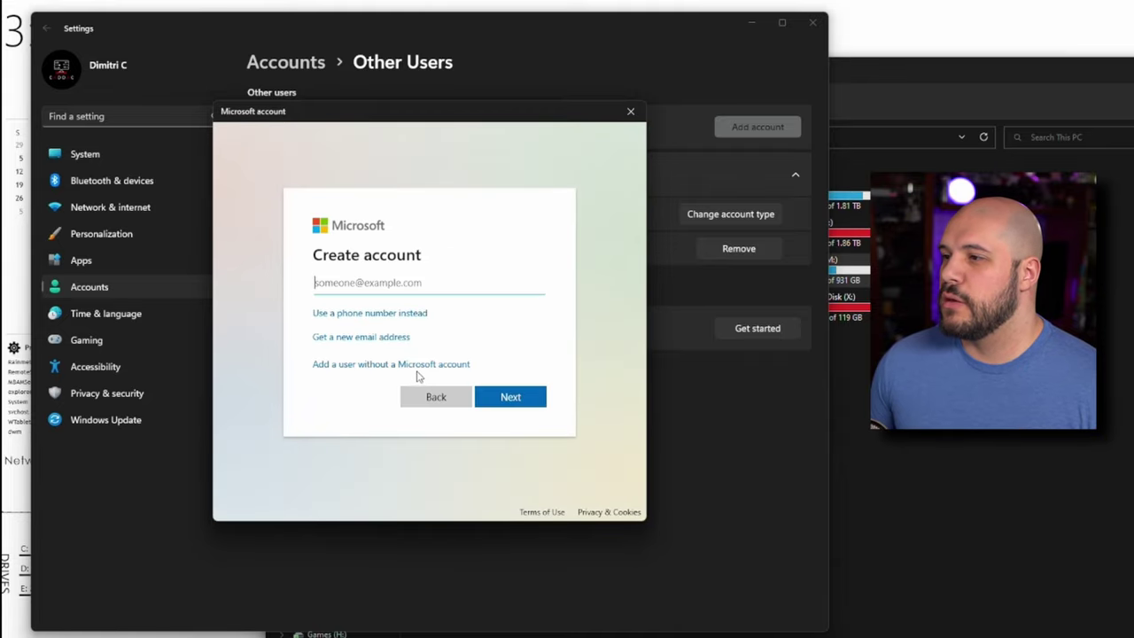
pyautogui.click(417, 365)
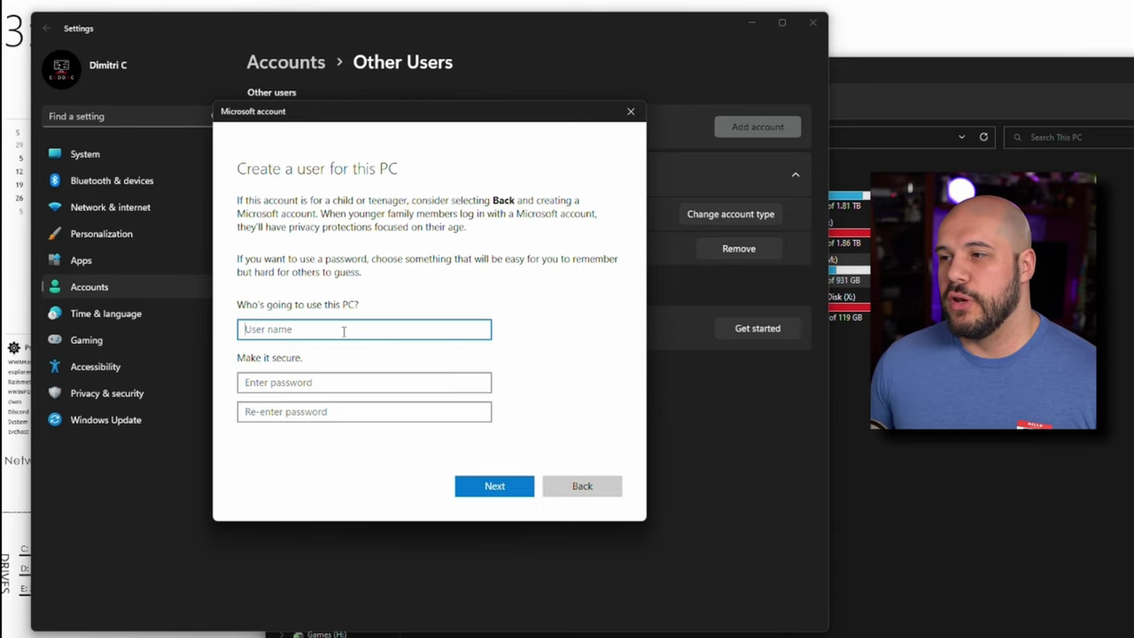
pyautogui.click(631, 111)
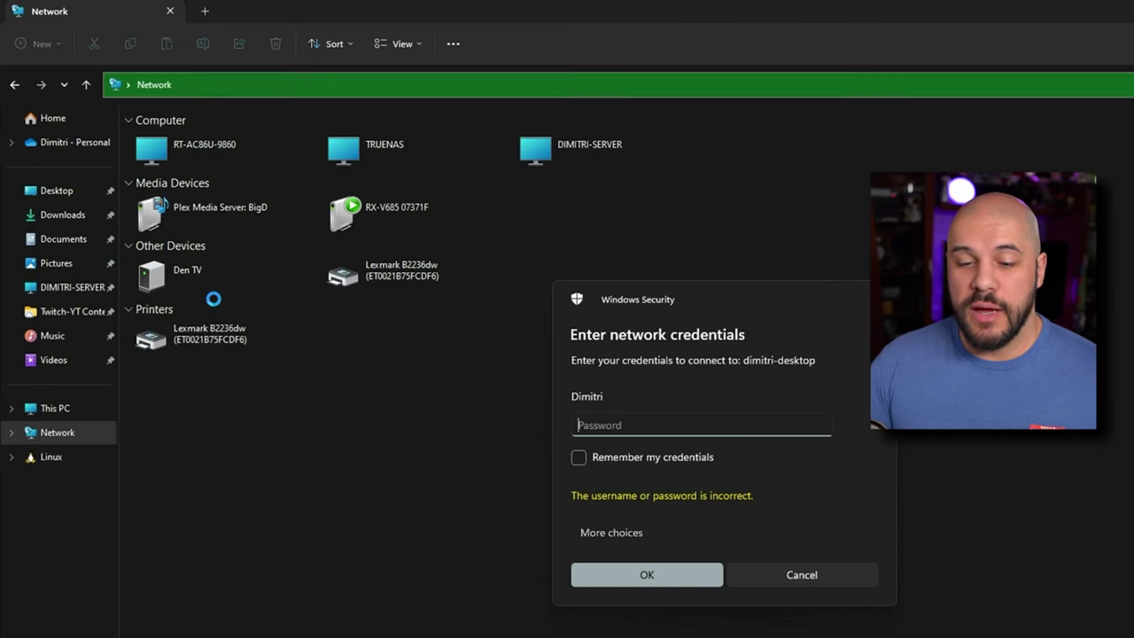
# Sign in to the networked desktop using a different account: the local share user and its password.
pyautogui.click(610, 535)
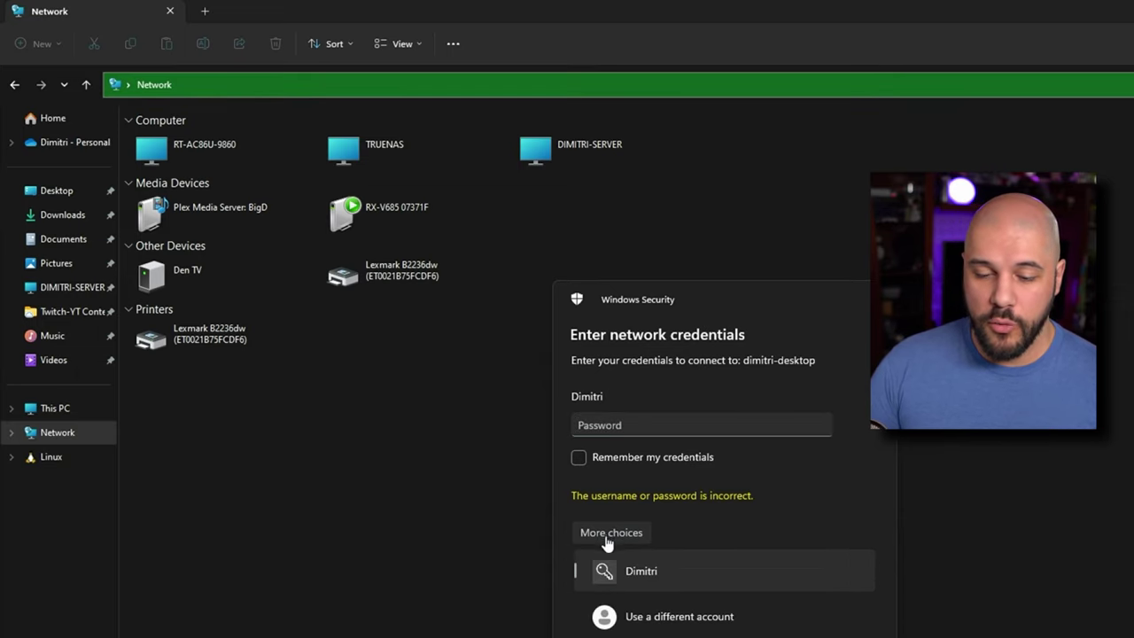
pyautogui.click(678, 617)
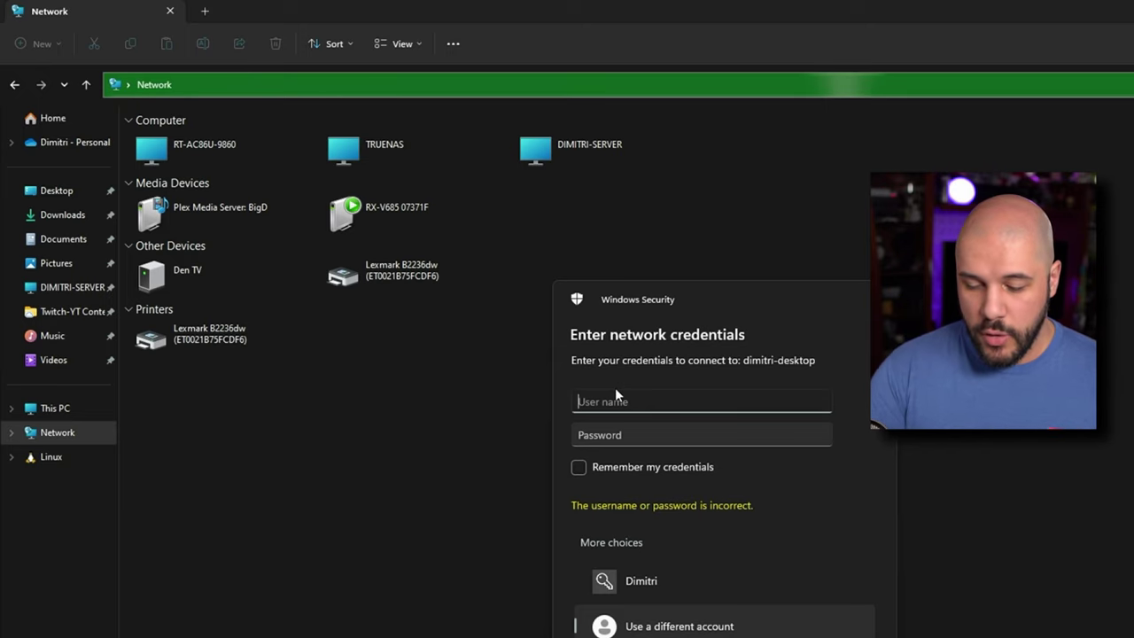
pyautogui.write('\\\\')
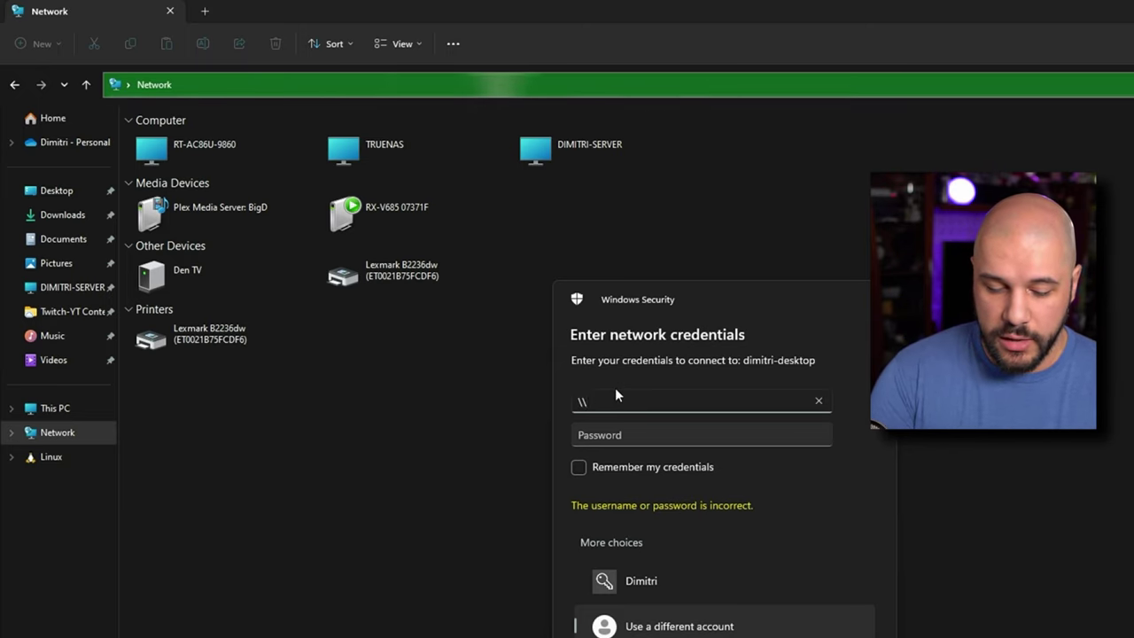
pyautogui.write('dimitri-deskto')
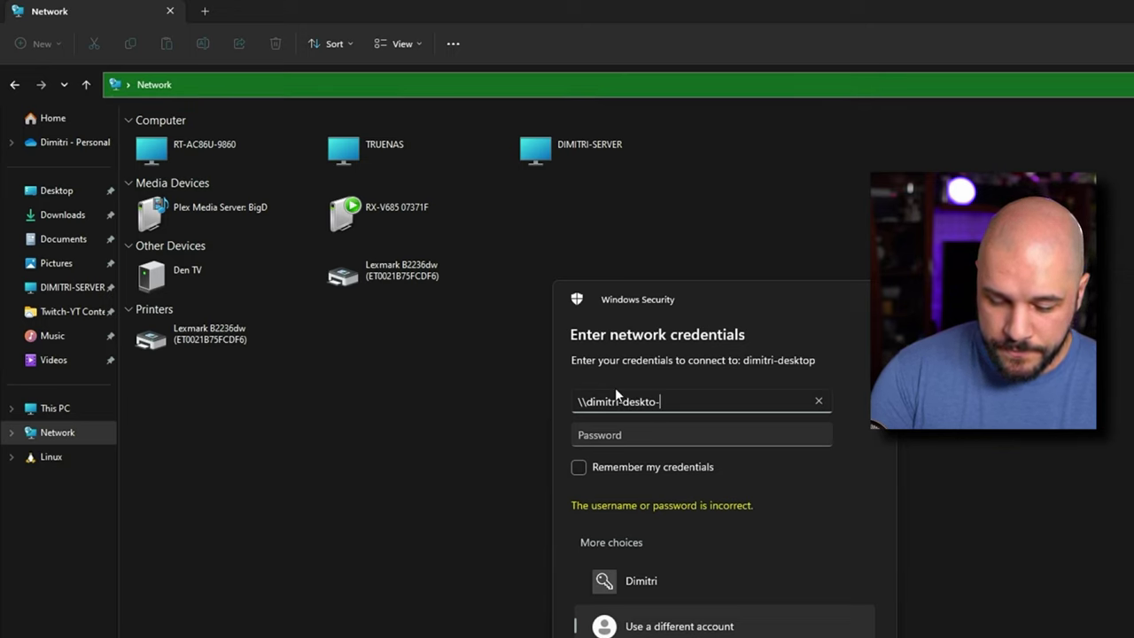
pyautogui.write('p')
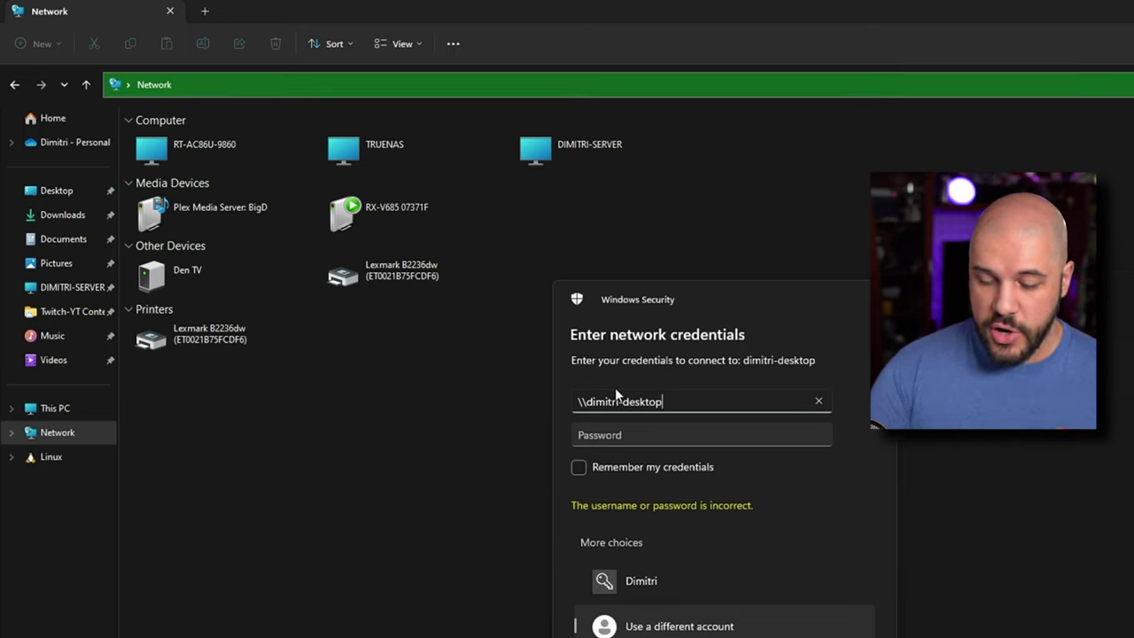
pyautogui.write('p\\')
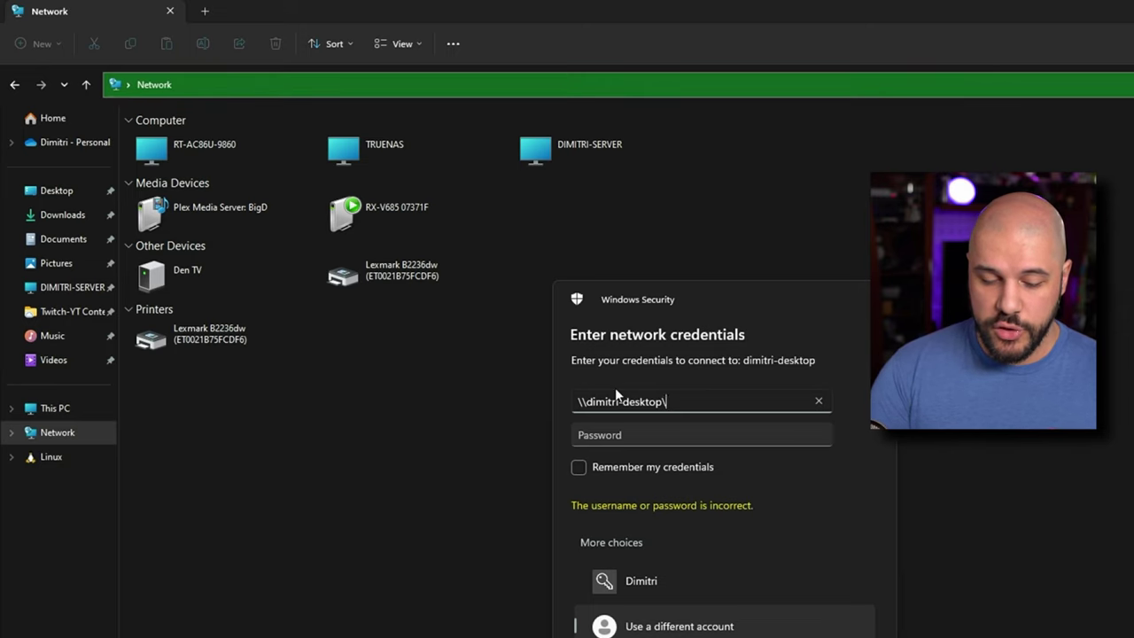
pyautogui.write('share')
pyautogui.press('Tab')
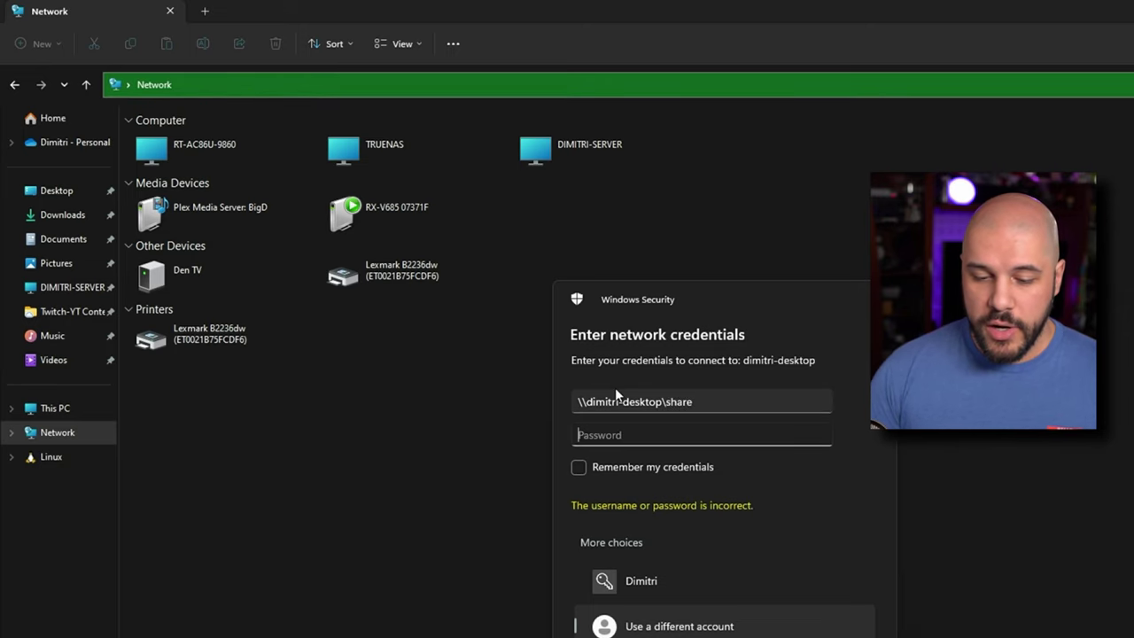
pyautogui.write('•')
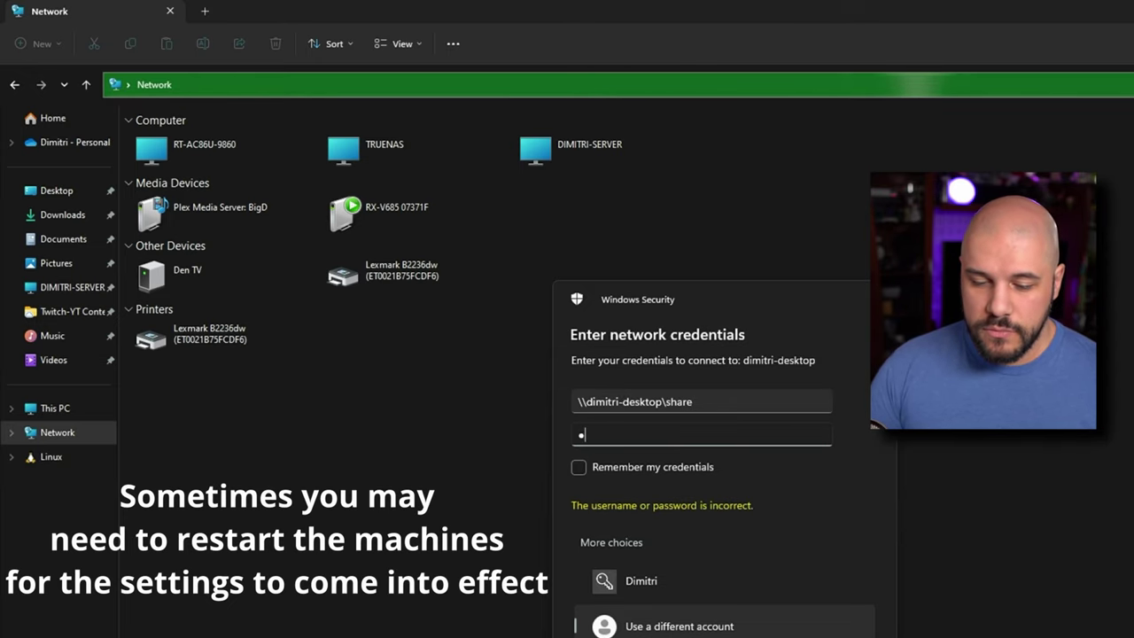
pyautogui.press('Return')
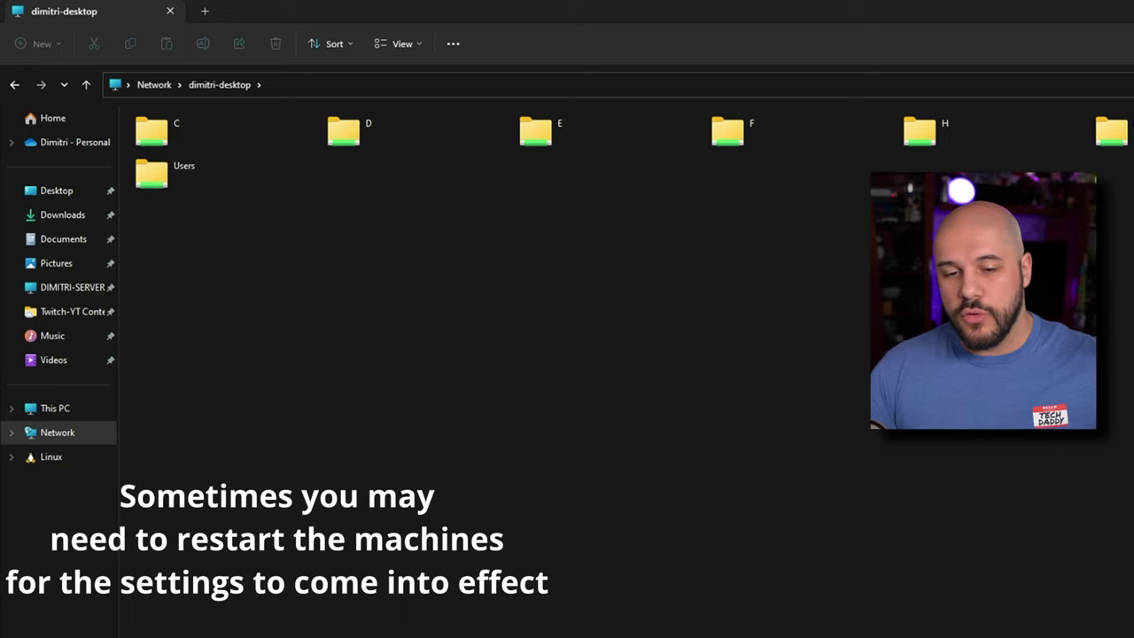
# Open the E share on the networked desktop to view its folders.
pyautogui.click(441, 268)
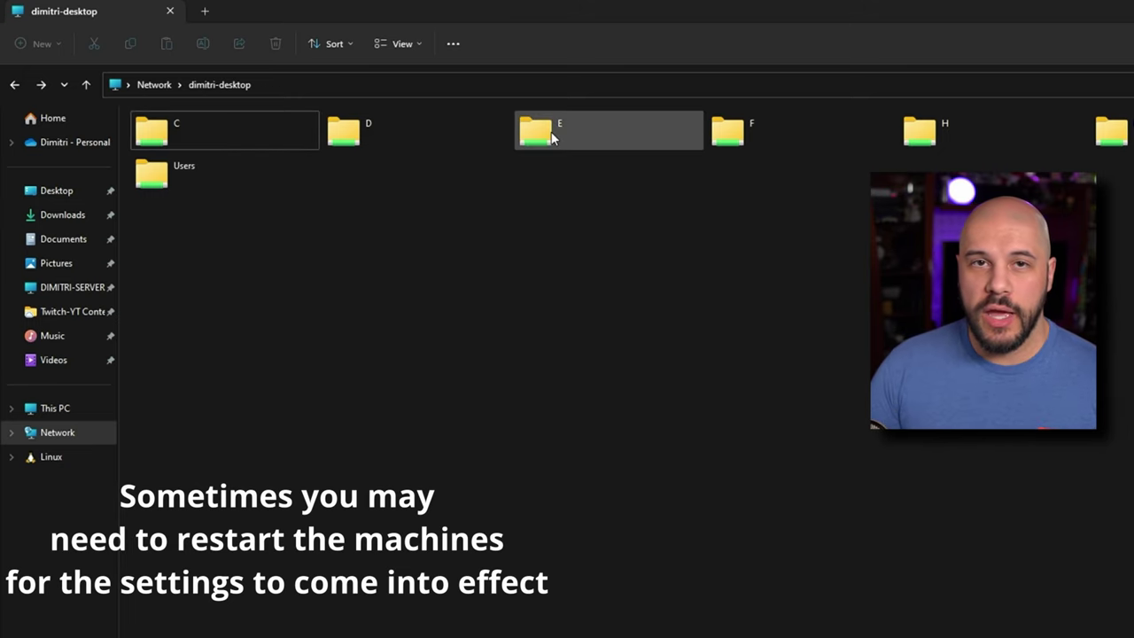
pyautogui.doubleClick(551, 133)
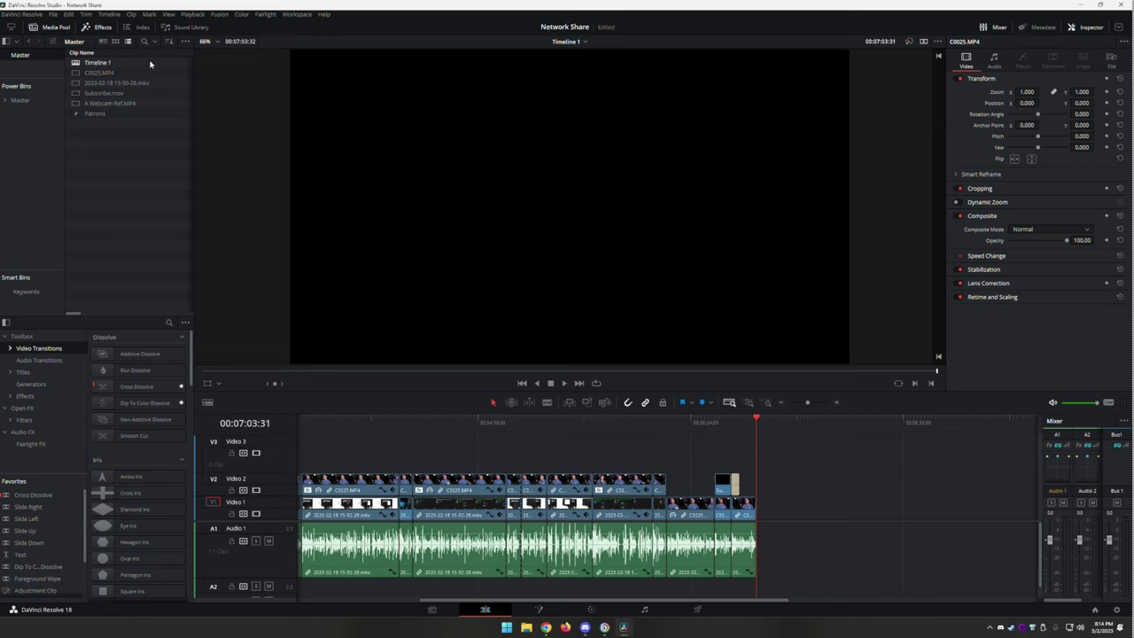
pyautogui.click(527, 627)
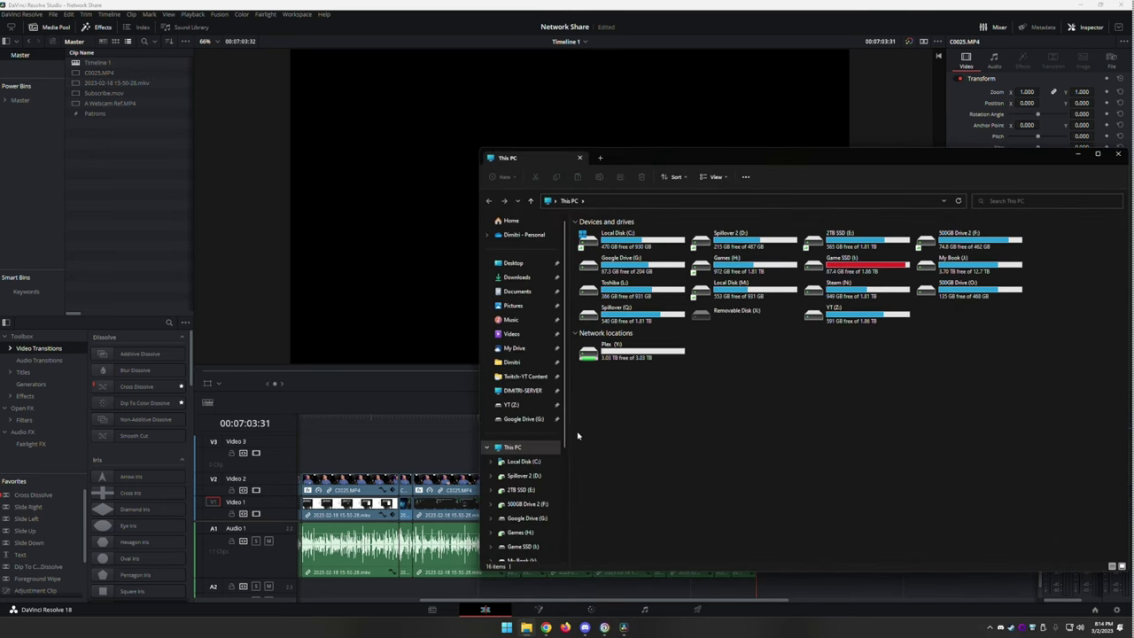
pyautogui.click(538, 391)
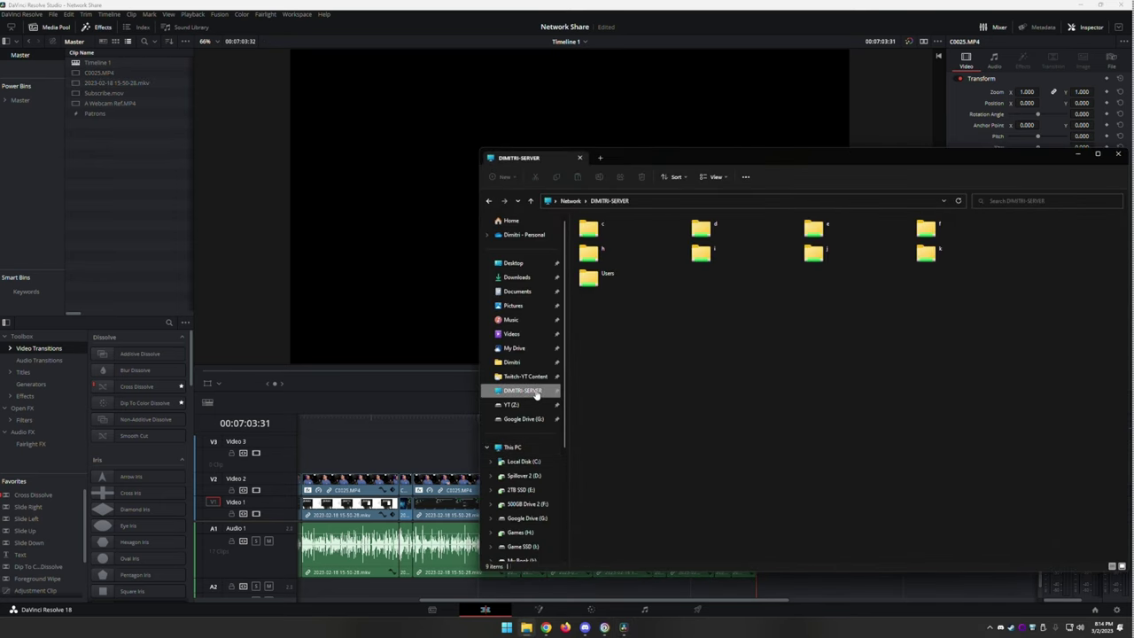
pyautogui.doubleClick(824, 255)
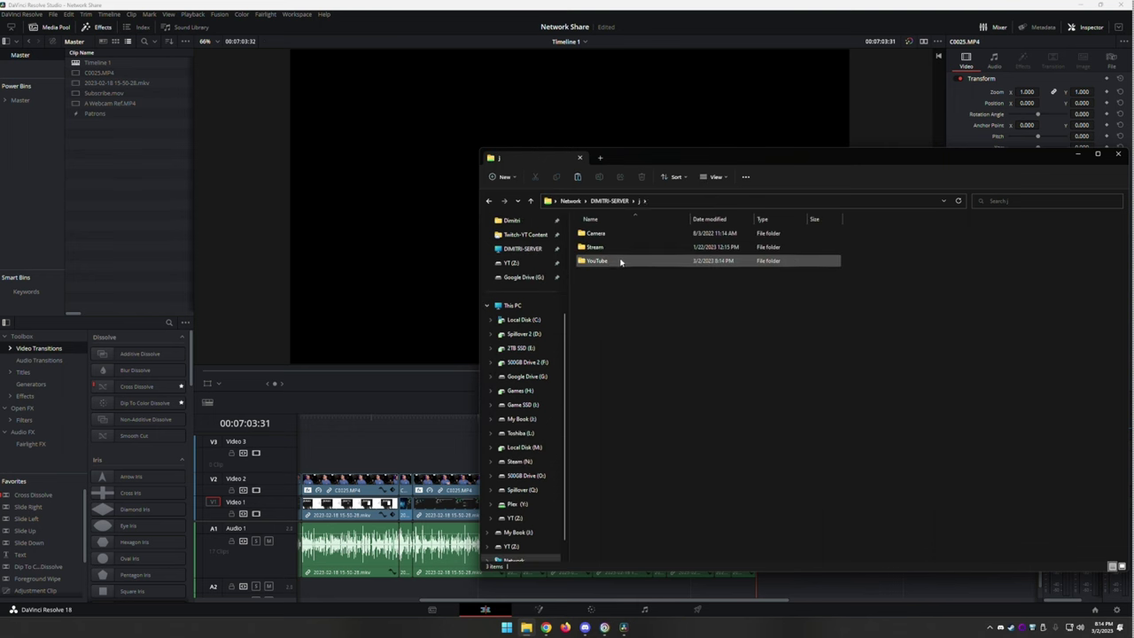
pyautogui.doubleClick(620, 261)
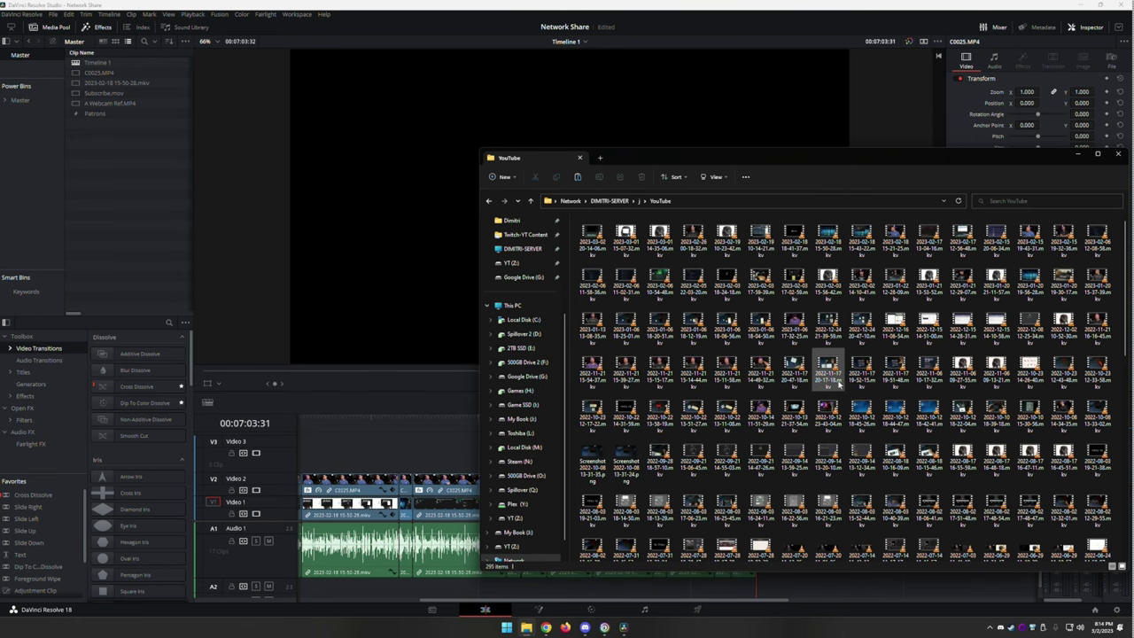
pyautogui.moveTo(809, 159); pyautogui.dragTo(529, 92)
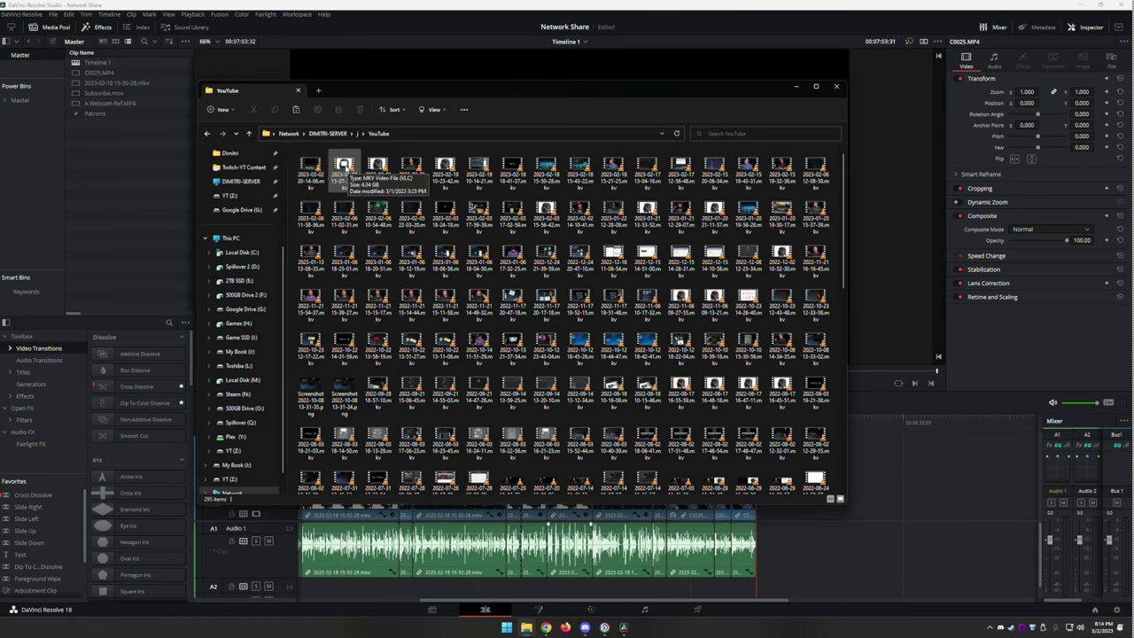
pyautogui.moveTo(344, 168); pyautogui.dragTo(872, 524)
pyautogui.hotkey('shift', 'z')
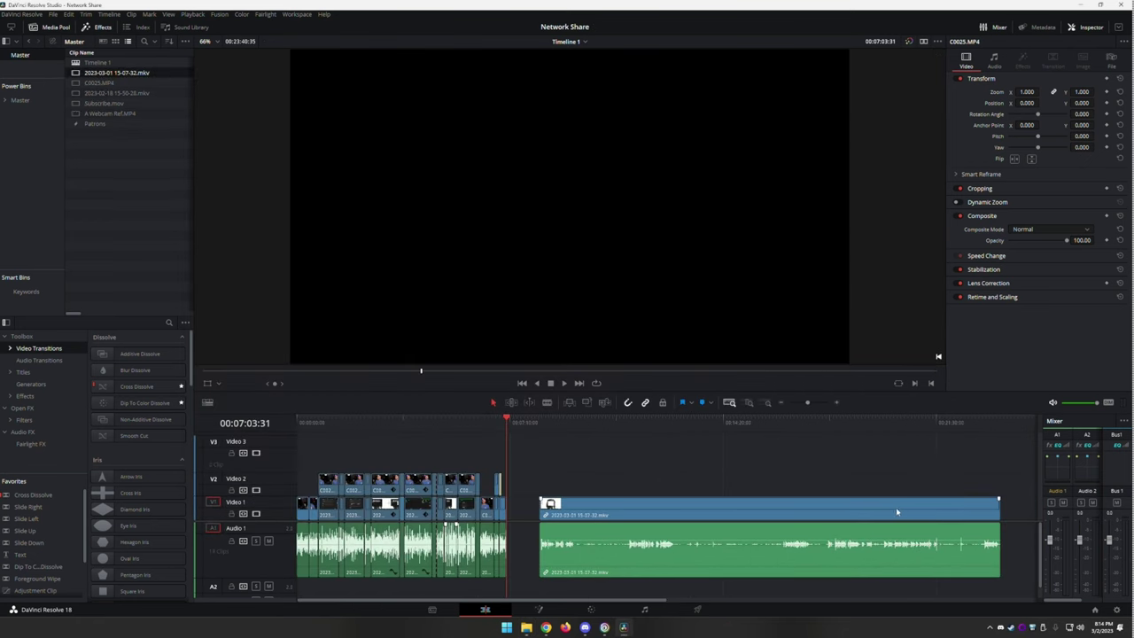